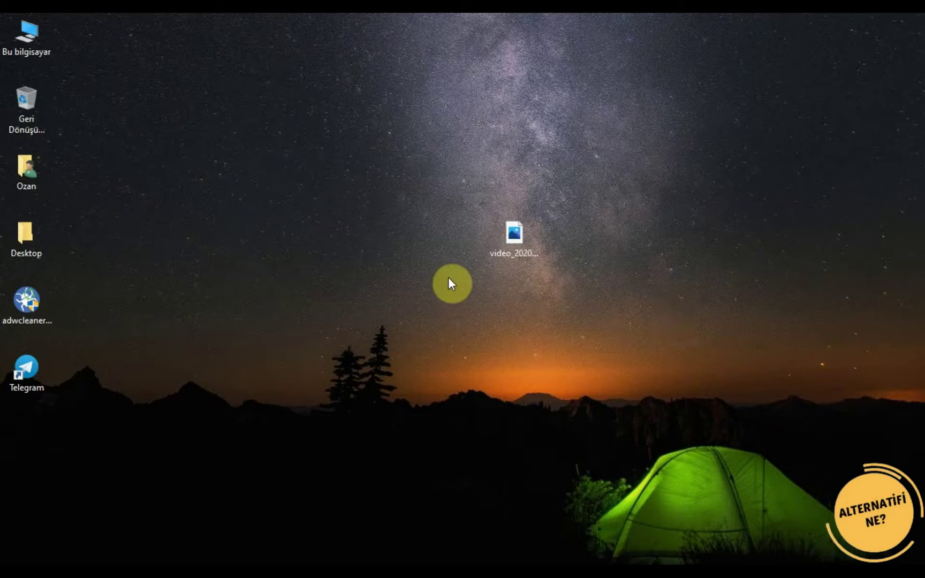
Reposition video_2020-09-10_17-33-38.mp4 on the desktop and check its file size in its properties
{"action": "left_click_drag", "start_coordinate": [516, 244], "coordinate": [424, 173]}
{"action": "left_click", "coordinate": [458, 209]}
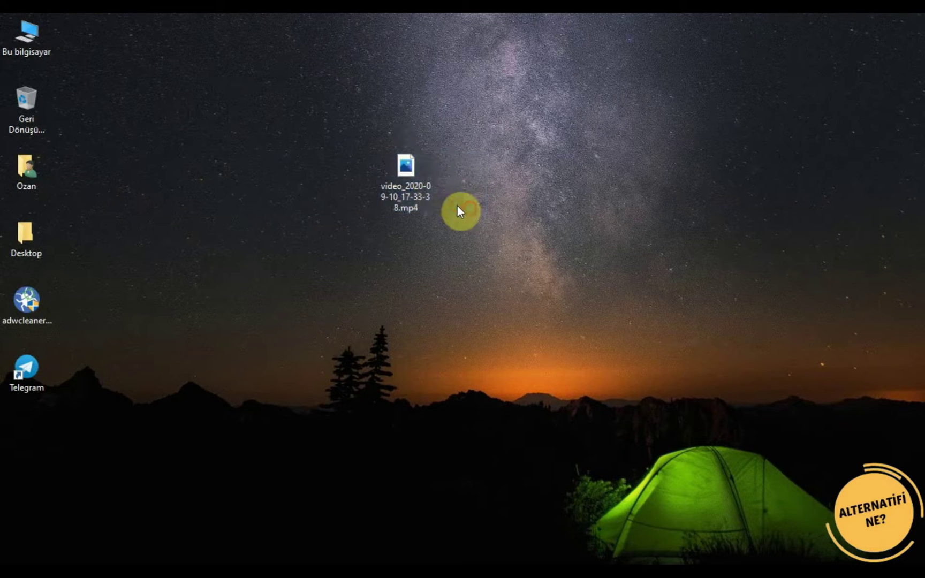
{"action": "left_click", "coordinate": [414, 184]}
{"action": "right_click", "coordinate": [413, 178]}
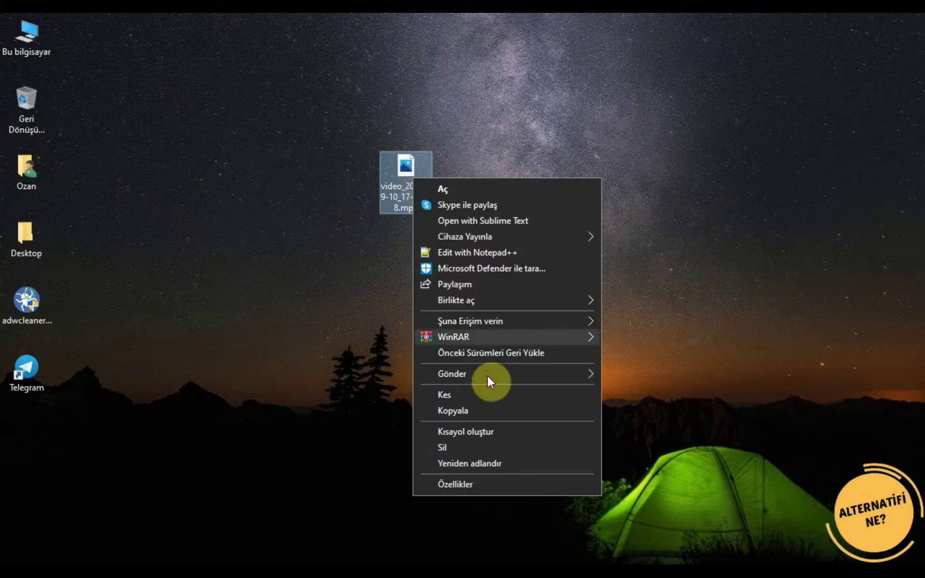
{"action": "left_click", "coordinate": [510, 485]}
{"action": "left_click_drag", "start_coordinate": [500, 339], "coordinate": [527, 341]}
{"action": "left_click", "coordinate": [611, 349]}
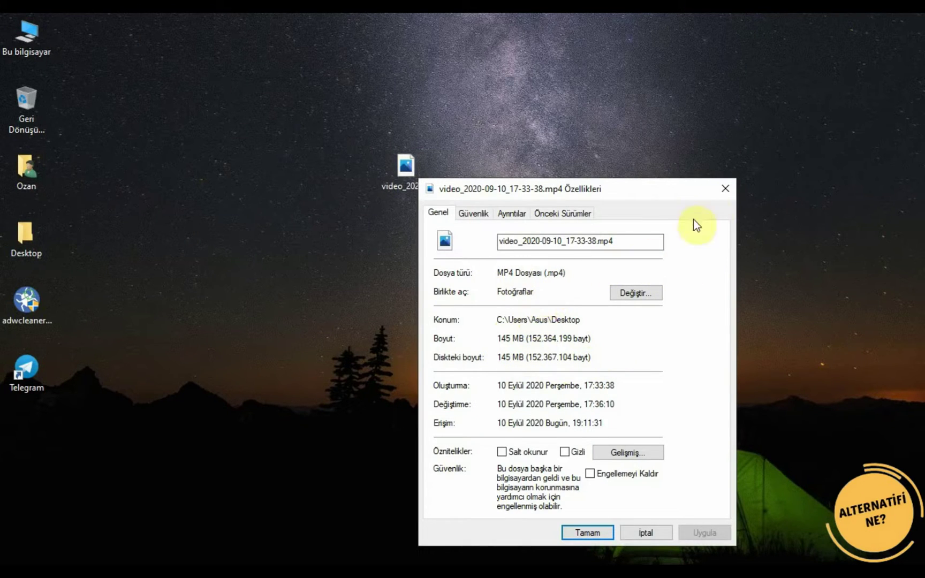
{"action": "left_click", "coordinate": [725, 188]}
Open video_2020-09-10_17-33-38.mp4 in the Photos app (Fotoğraflar) and pause its playback
{"action": "left_click", "coordinate": [407, 166]}
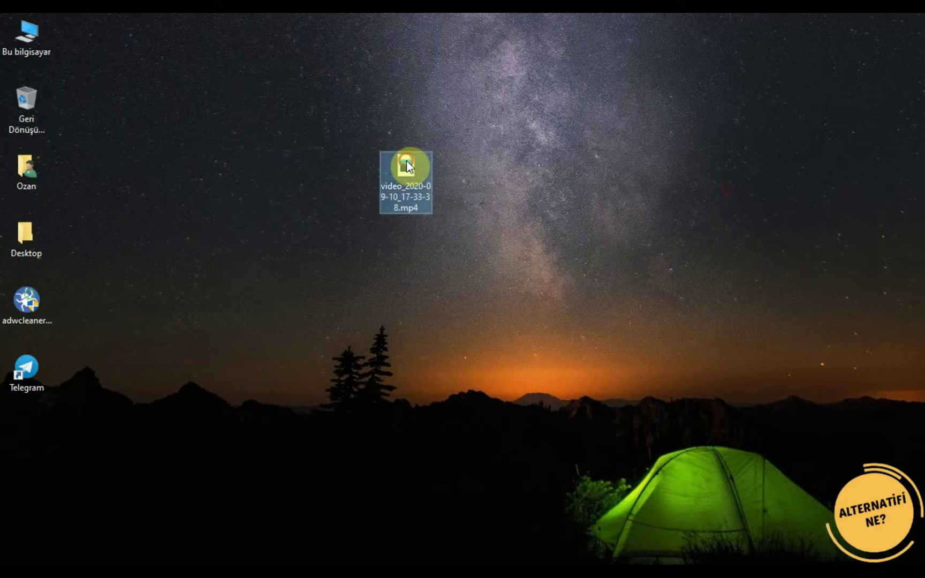
{"action": "mouse_move", "coordinate": [407, 168]}
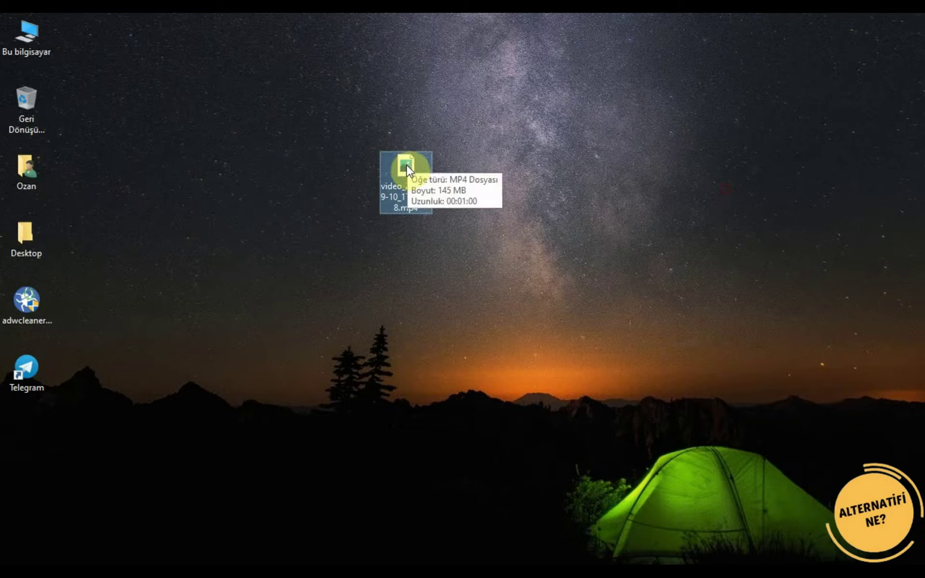
{"action": "right_click", "coordinate": [405, 164]}
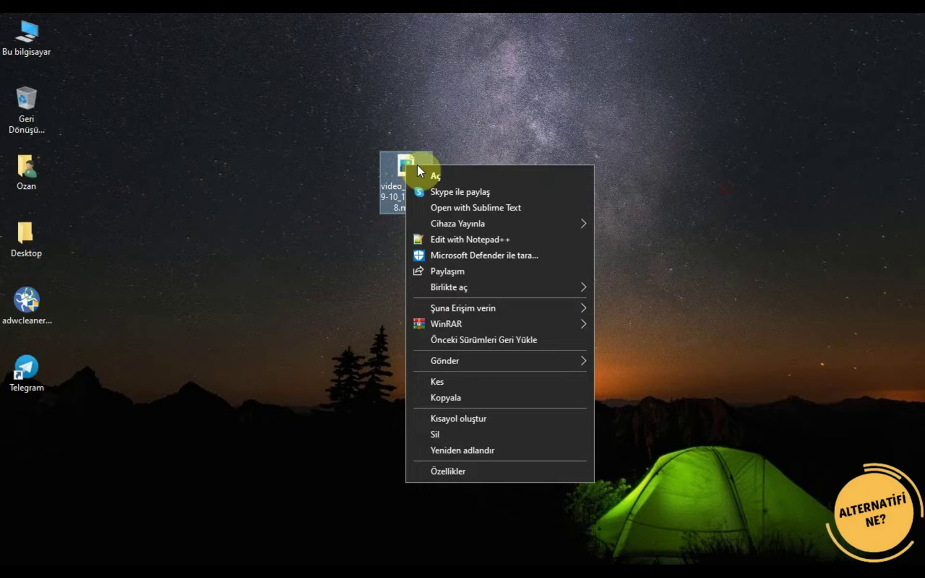
{"action": "mouse_move", "coordinate": [493, 290]}
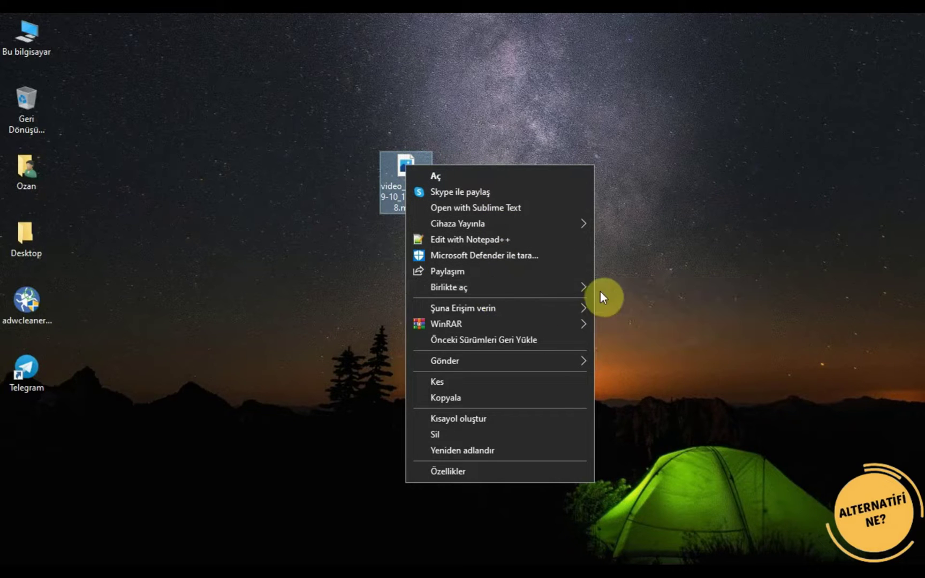
{"action": "left_click", "coordinate": [623, 287]}
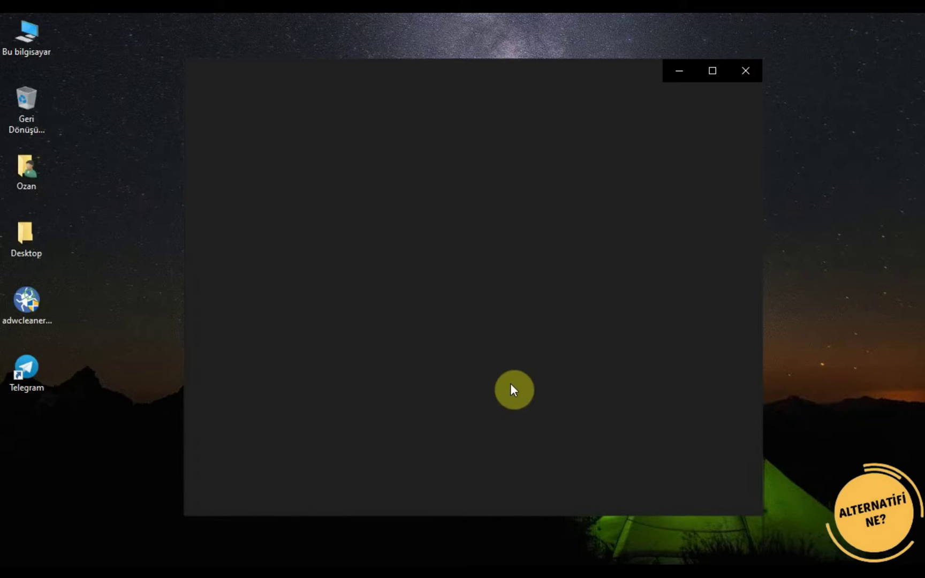
{"action": "left_click", "coordinate": [209, 498]}
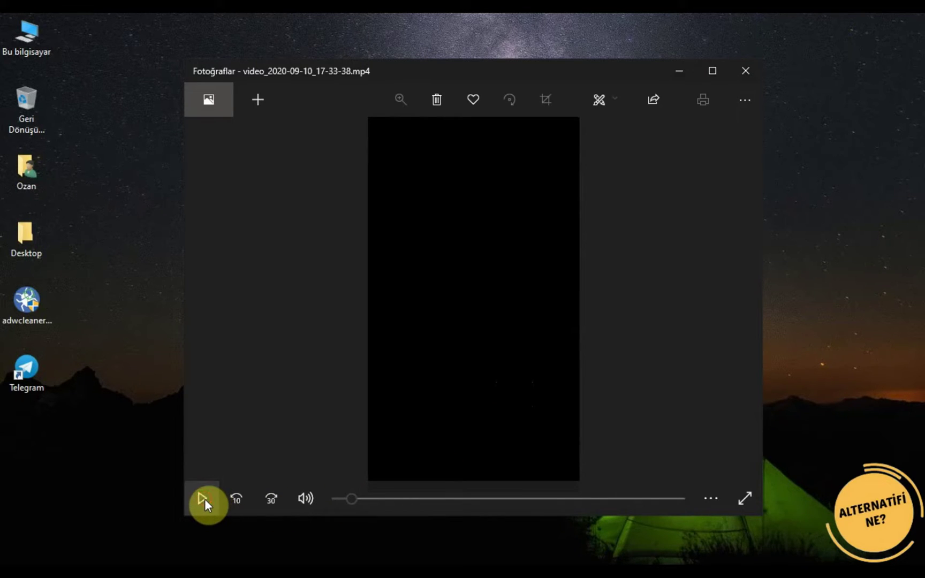
{"action": "left_click", "coordinate": [12, 571]}
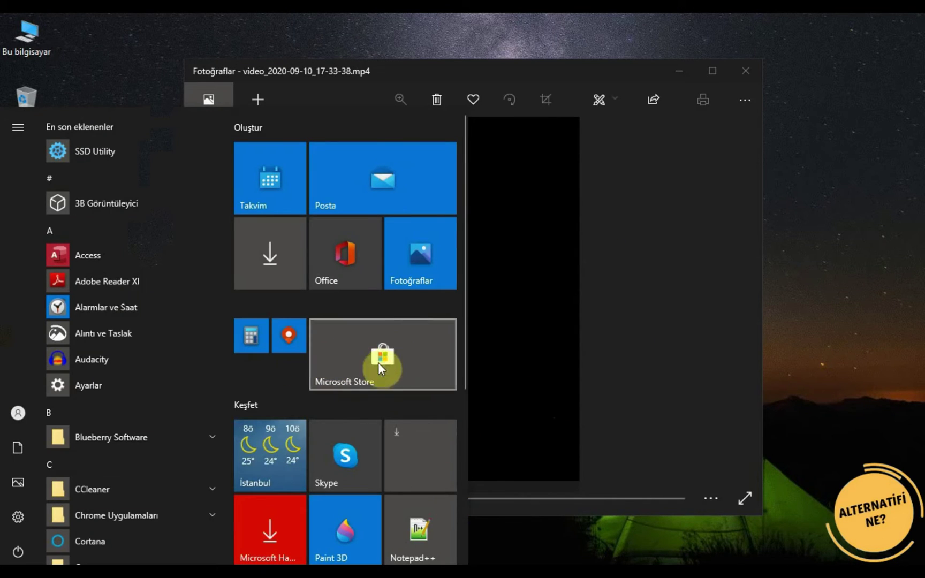
{"action": "left_click", "coordinate": [596, 72]}
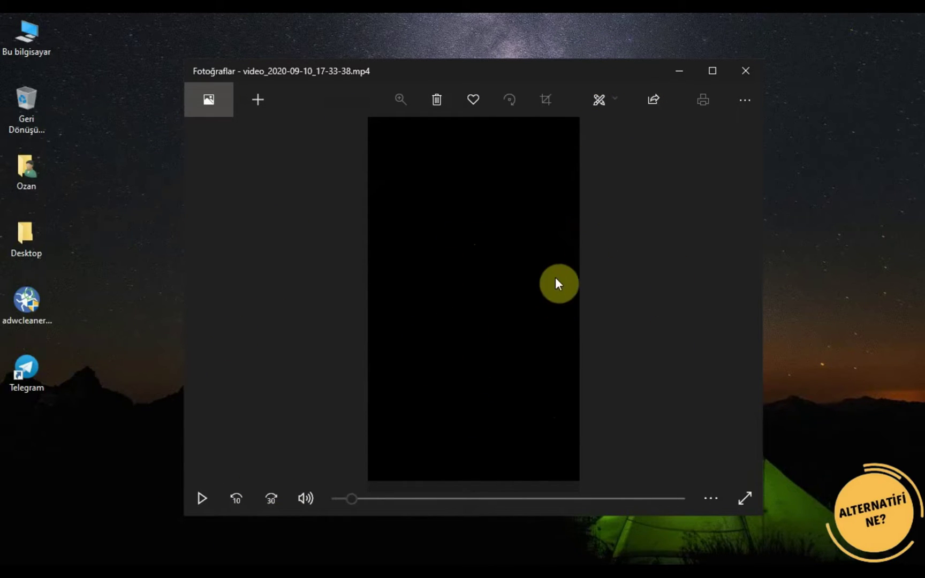
Trim the beginning of the video so that it starts at 0:01
{"action": "left_click", "coordinate": [615, 105]}
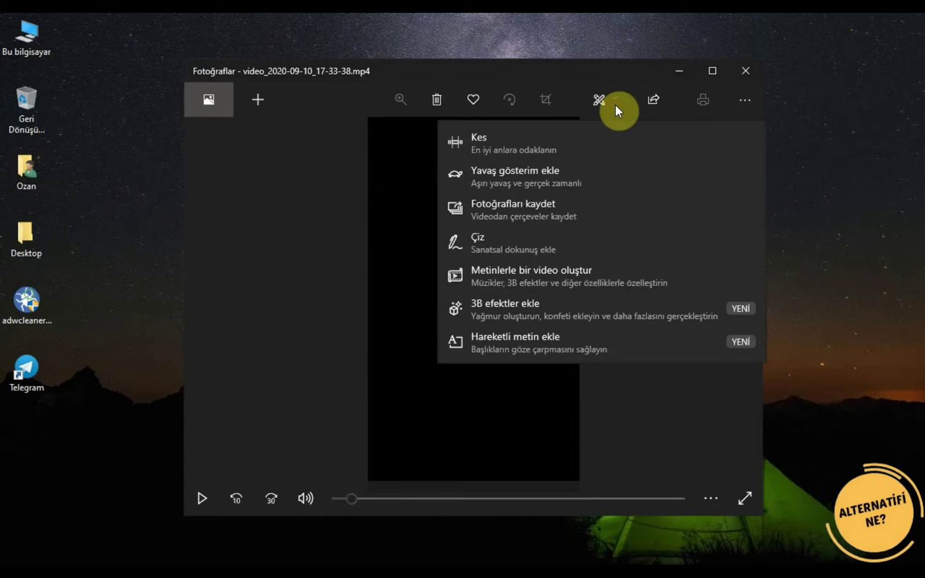
{"action": "left_click", "coordinate": [538, 145]}
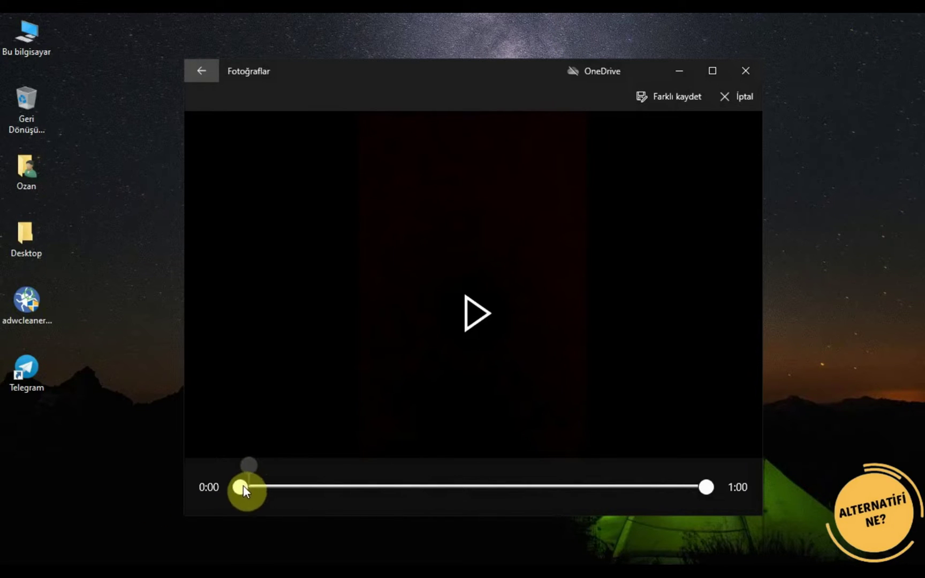
{"action": "left_click_drag", "start_coordinate": [243, 489], "coordinate": [250, 491]}
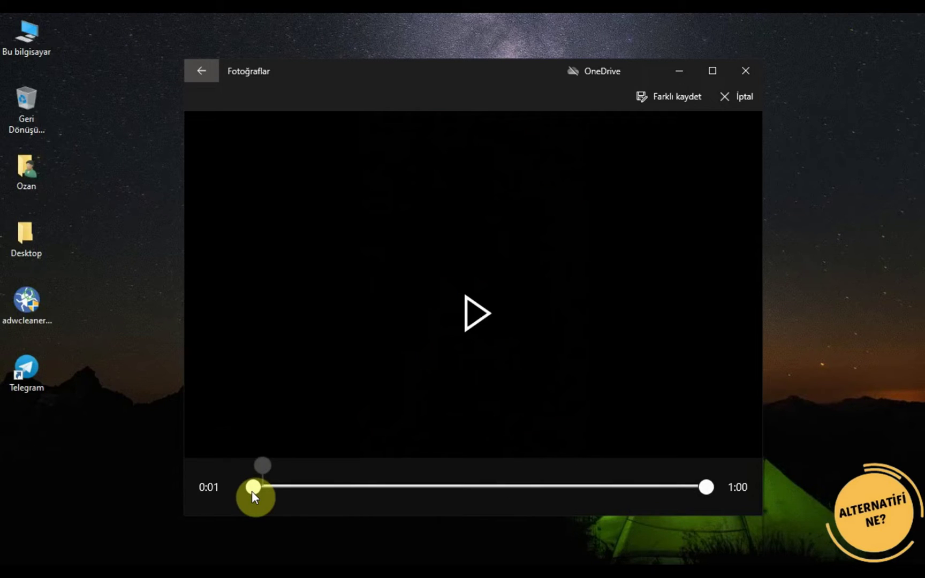
Save the trimmed copy to the desktop as video_2020-09-10_17-33-38_Trim.mp4 in MP4 format and close the Photos app
{"action": "left_click", "coordinate": [672, 97]}
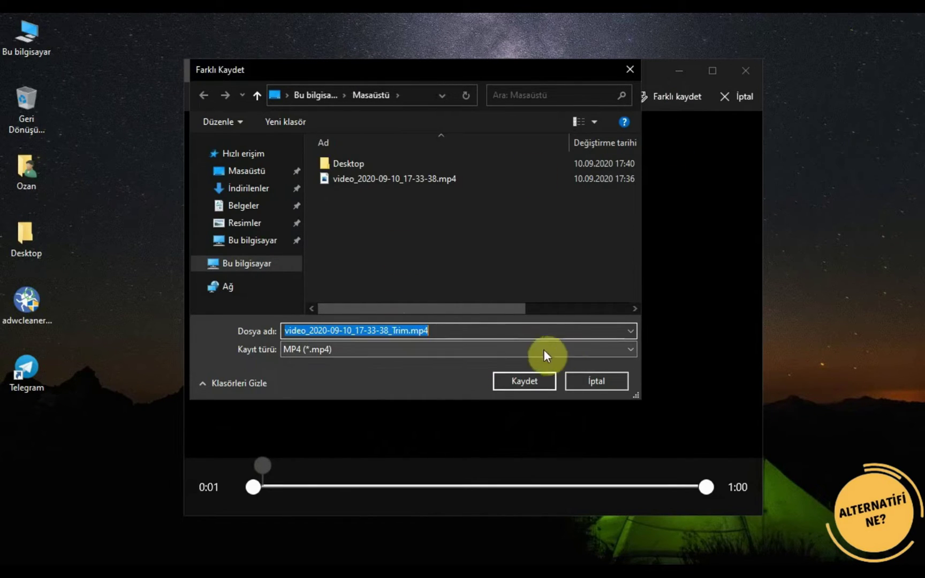
{"action": "left_click", "coordinate": [523, 354]}
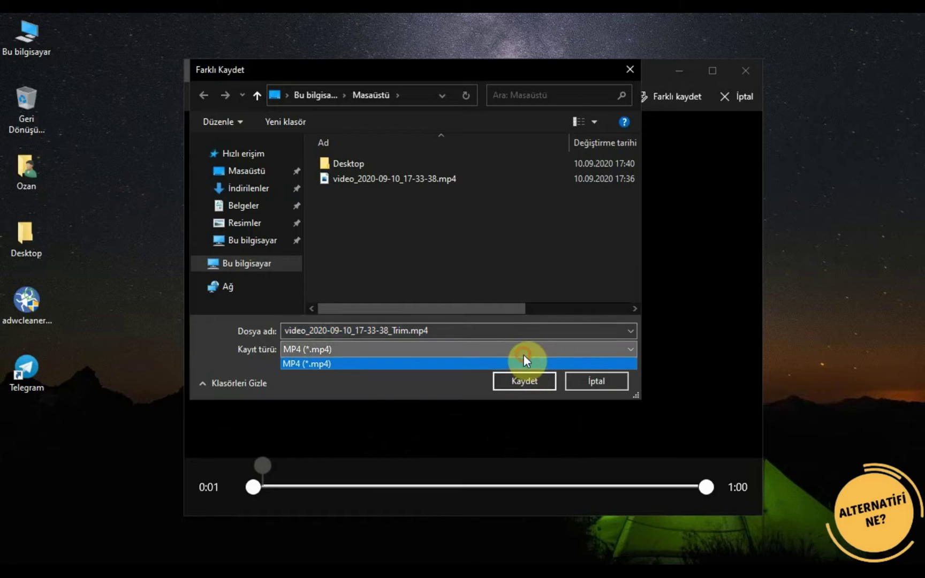
{"action": "left_click", "coordinate": [421, 364]}
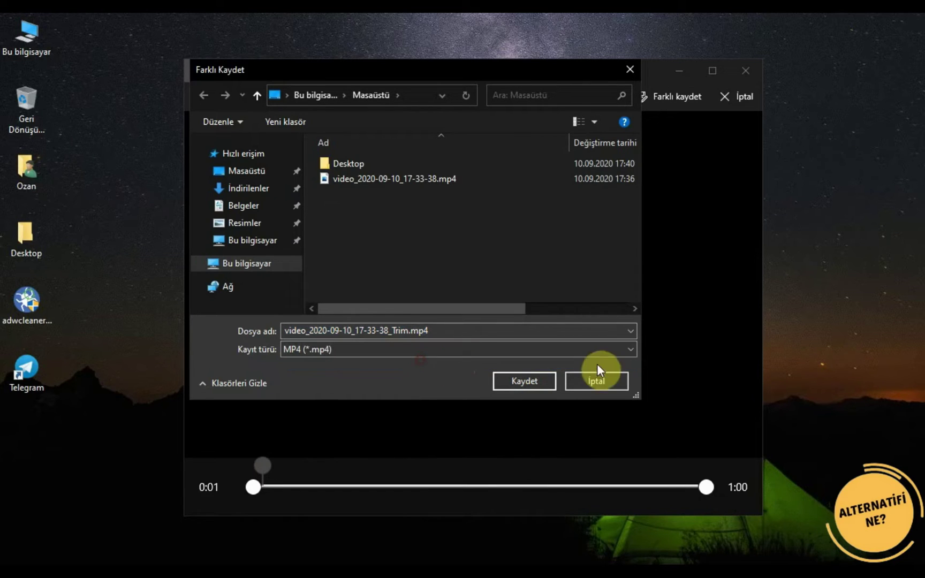
{"action": "left_click", "coordinate": [530, 378]}
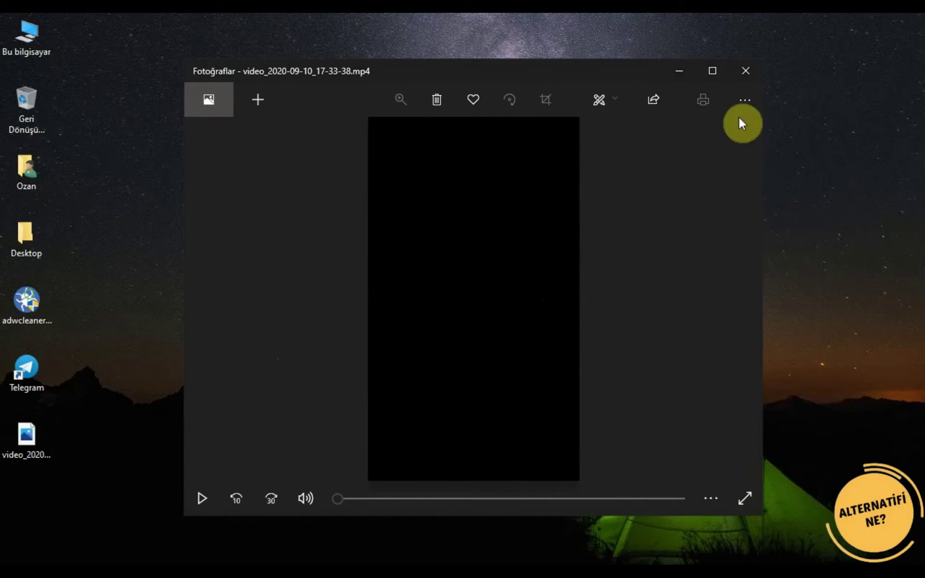
{"action": "left_click", "coordinate": [754, 75]}
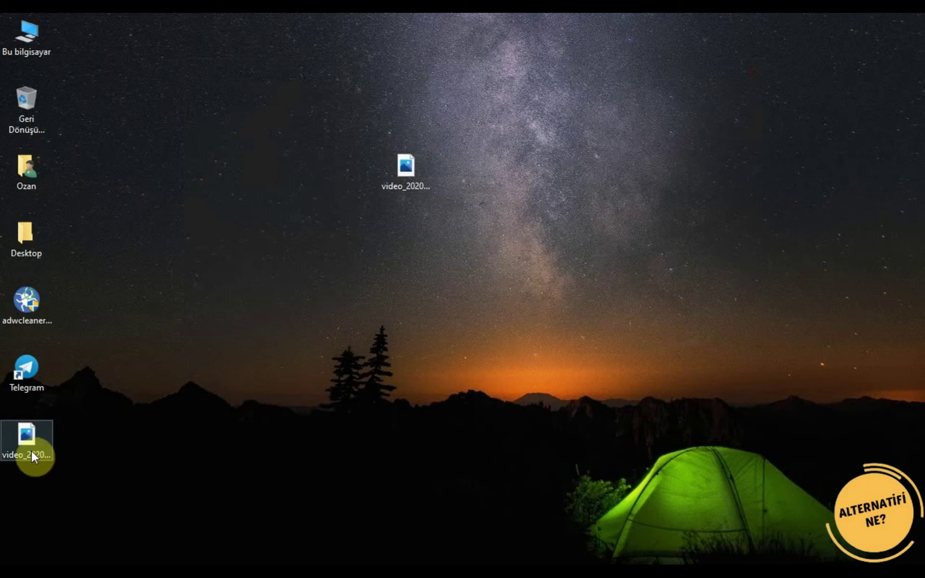
Place the original video and the trimmed copy side by side in the upper middle of the desktop
{"action": "left_click", "coordinate": [423, 169]}
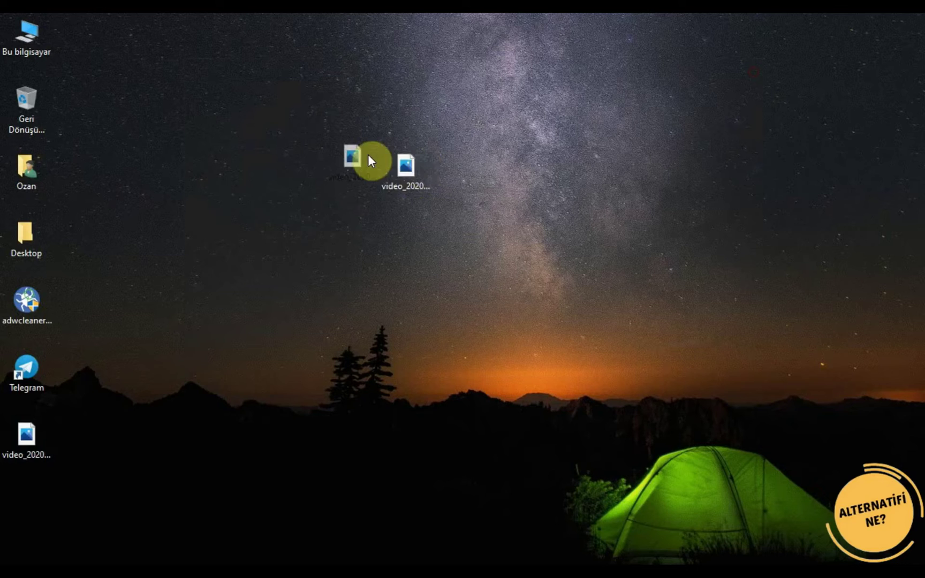
{"action": "left_click_drag", "start_coordinate": [367, 154], "coordinate": [368, 154]}
{"action": "left_click_drag", "start_coordinate": [35, 428], "coordinate": [421, 162]}
{"action": "left_click", "coordinate": [622, 249]}
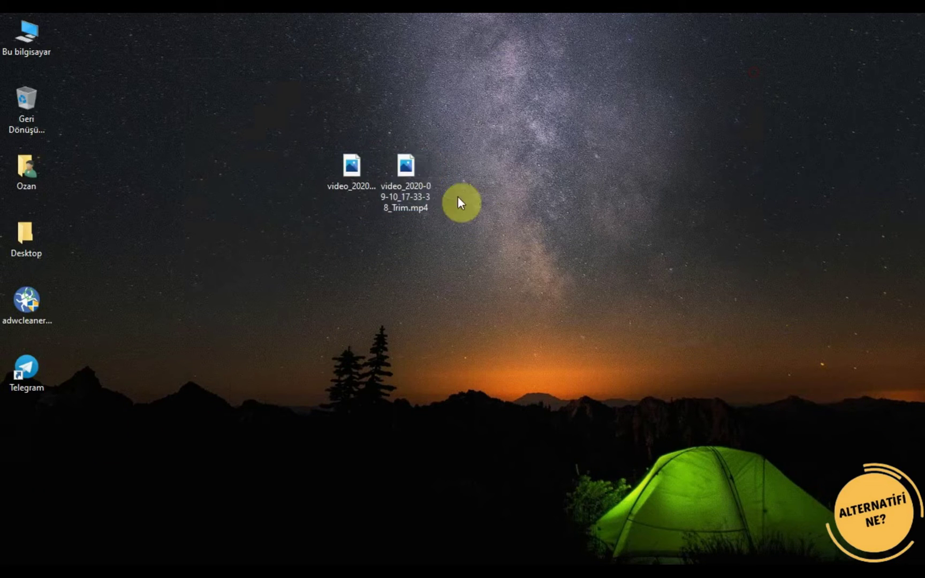
Show the properties of the original and the trimmed video side by side and compare their file sizes
{"action": "left_click", "coordinate": [352, 185]}
{"action": "right_click", "coordinate": [358, 198]}
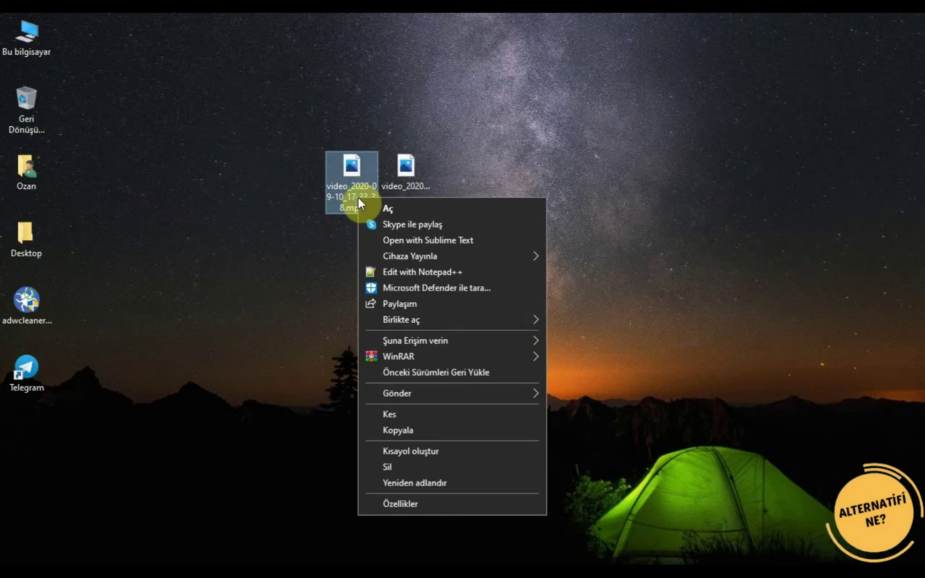
{"action": "left_click", "coordinate": [442, 504]}
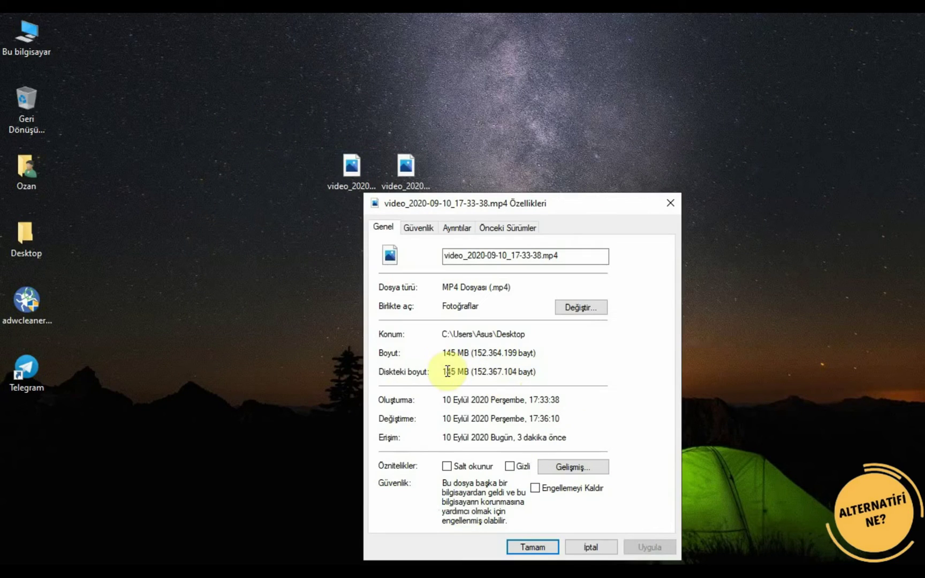
{"action": "left_click_drag", "start_coordinate": [490, 206], "coordinate": [153, 99]}
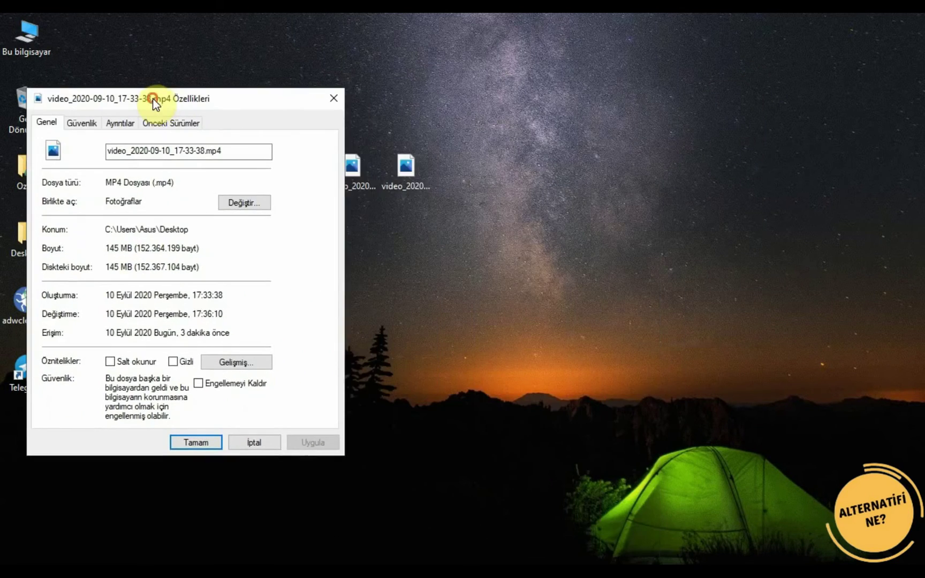
{"action": "right_click", "coordinate": [410, 166]}
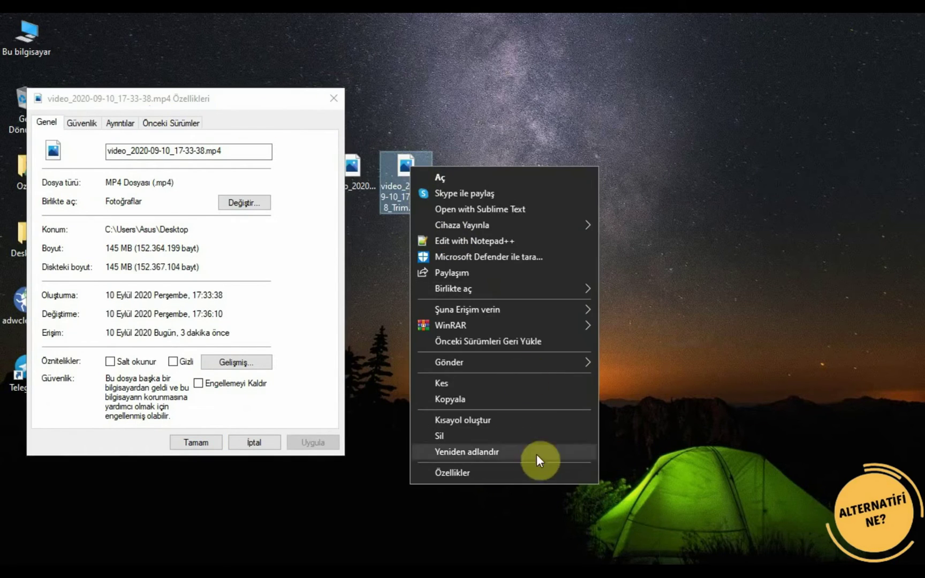
{"action": "left_click", "coordinate": [521, 474]}
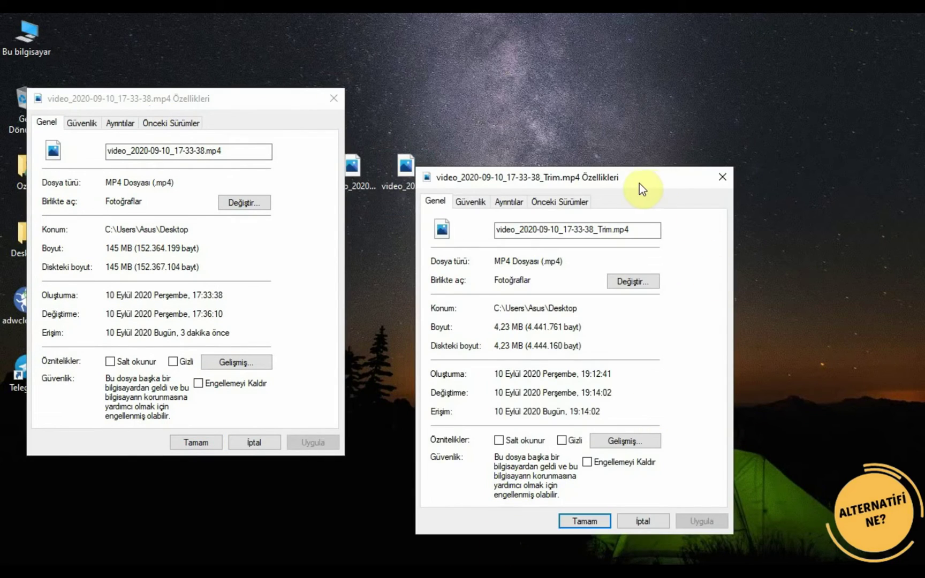
{"action": "left_click_drag", "start_coordinate": [632, 176], "coordinate": [570, 97]}
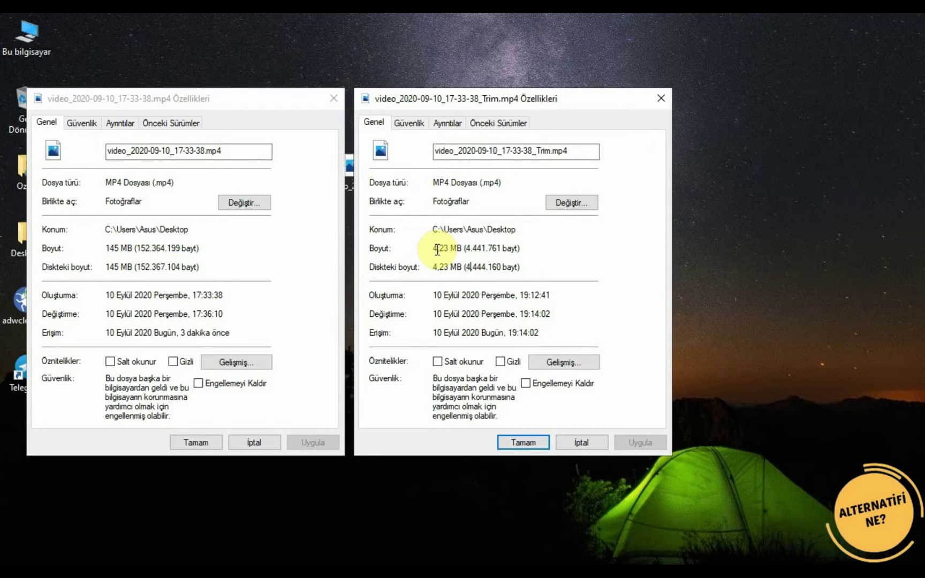
{"action": "left_click_drag", "start_coordinate": [433, 249], "coordinate": [447, 248]}
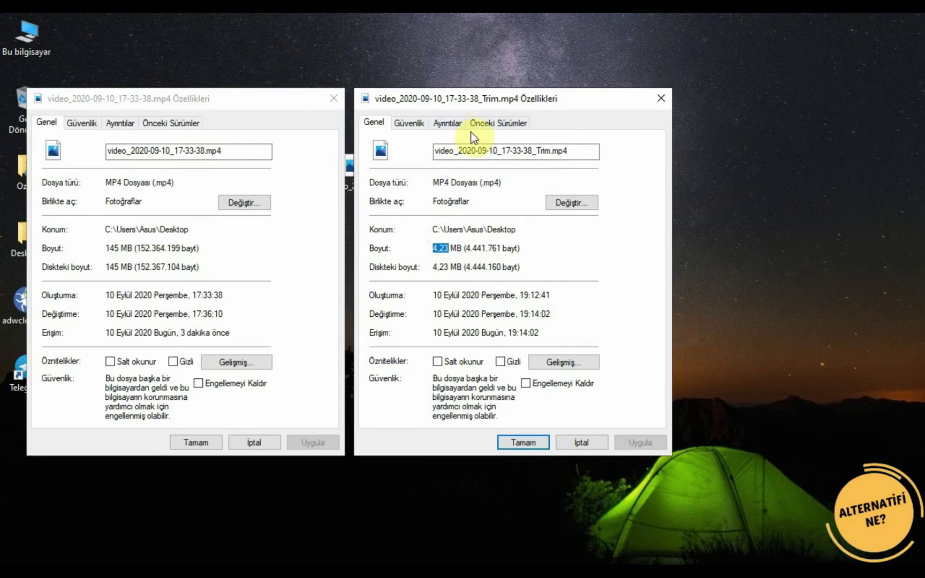
{"action": "left_click", "coordinate": [244, 151]}
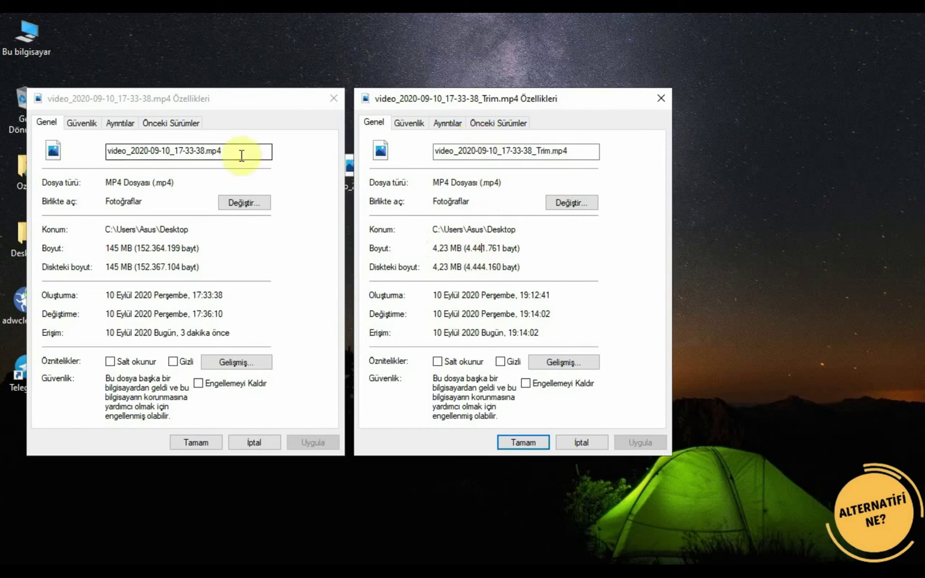
Compare the total bit rate and the data rate in the detailed properties of both videos
{"action": "left_click", "coordinate": [134, 121]}
{"action": "left_click", "coordinate": [446, 124]}
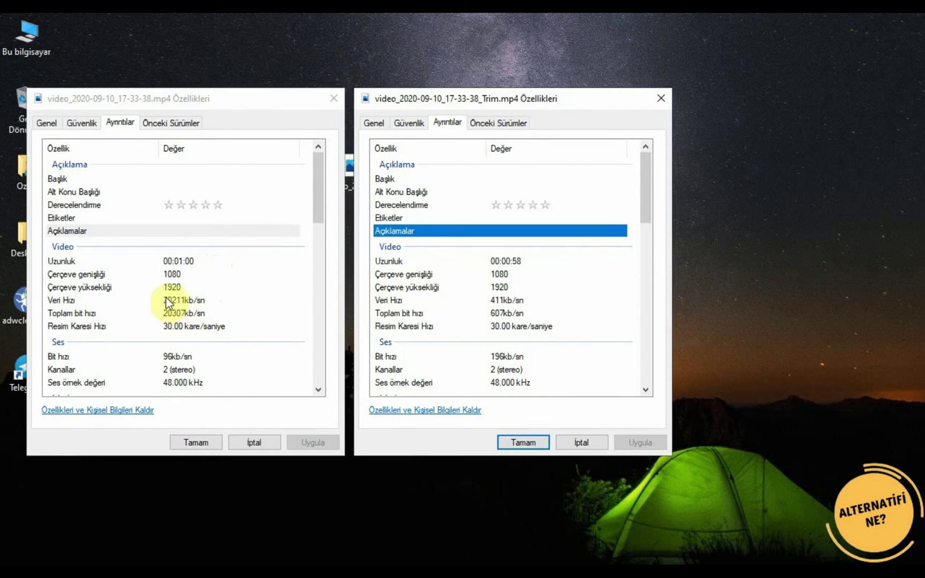
{"action": "left_click", "coordinate": [176, 313]}
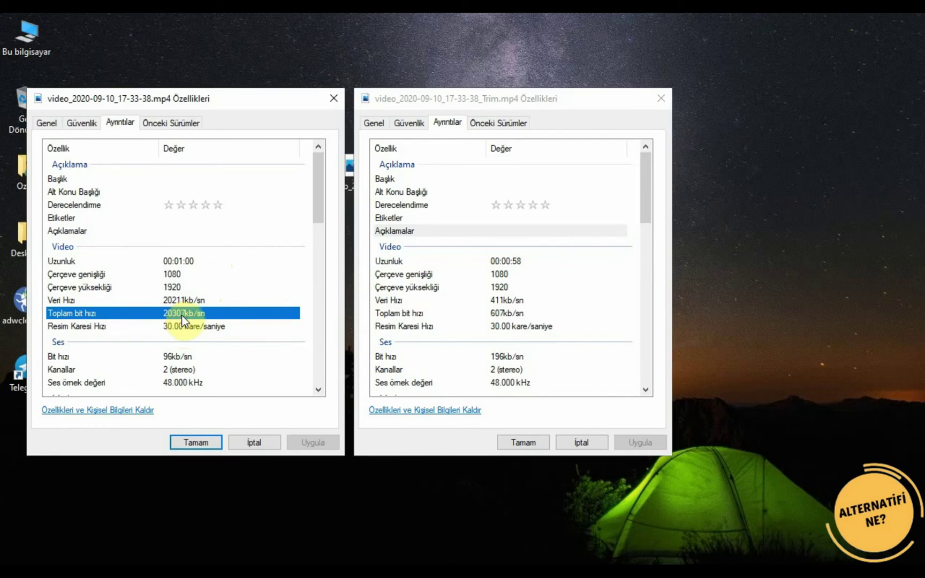
{"action": "left_click", "coordinate": [495, 314]}
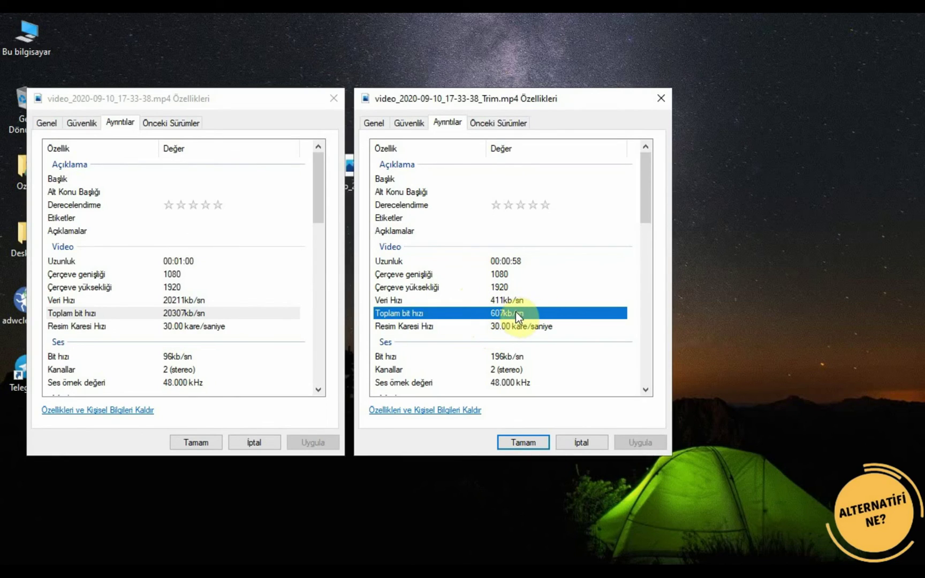
{"action": "left_click", "coordinate": [180, 300]}
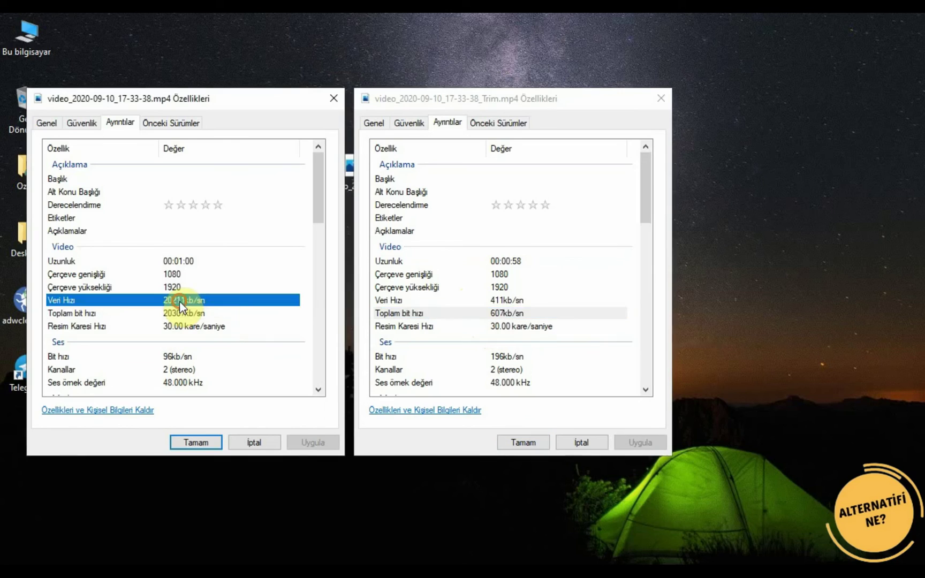
{"action": "left_click", "coordinate": [497, 301]}
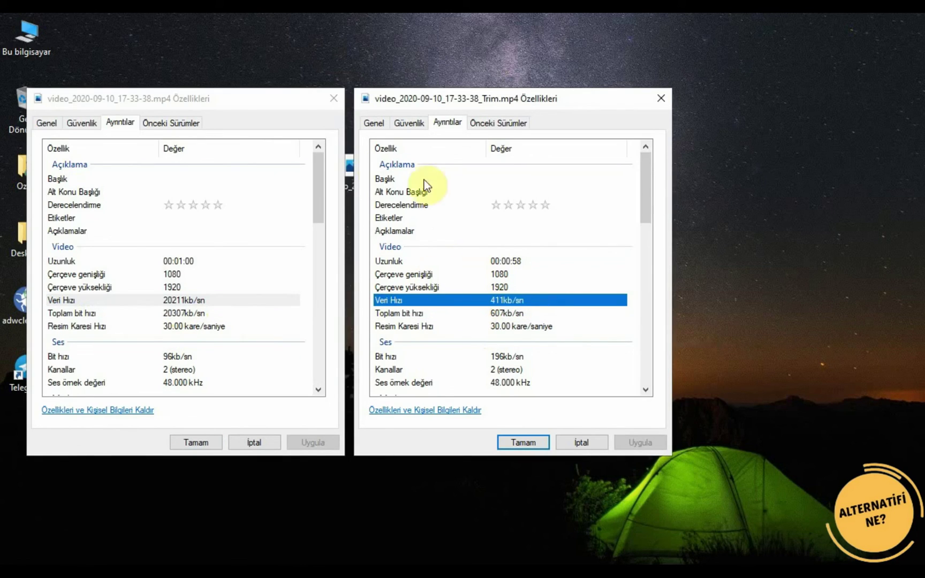
{"action": "left_click", "coordinate": [232, 101]}
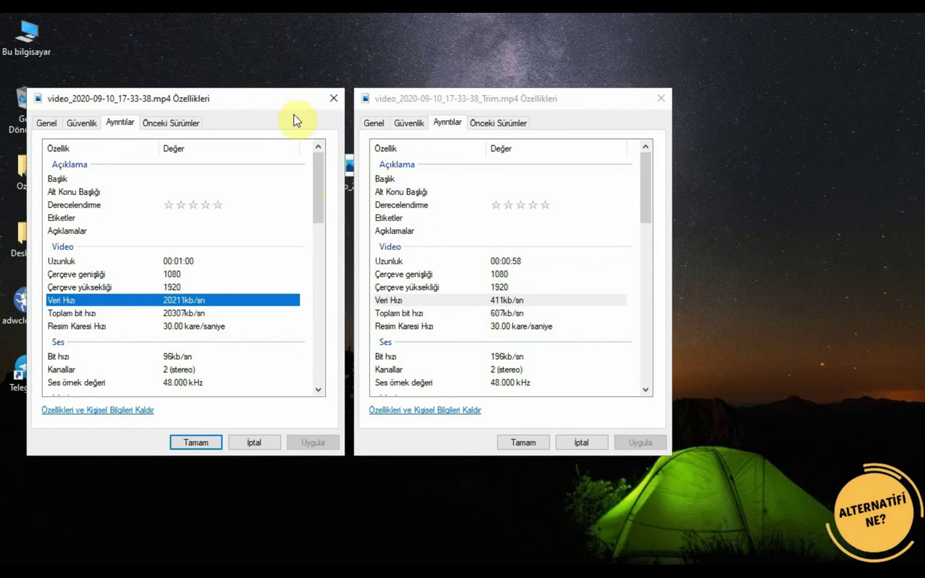
Review the general properties of both videos again and close both properties windows
{"action": "left_click", "coordinate": [47, 123]}
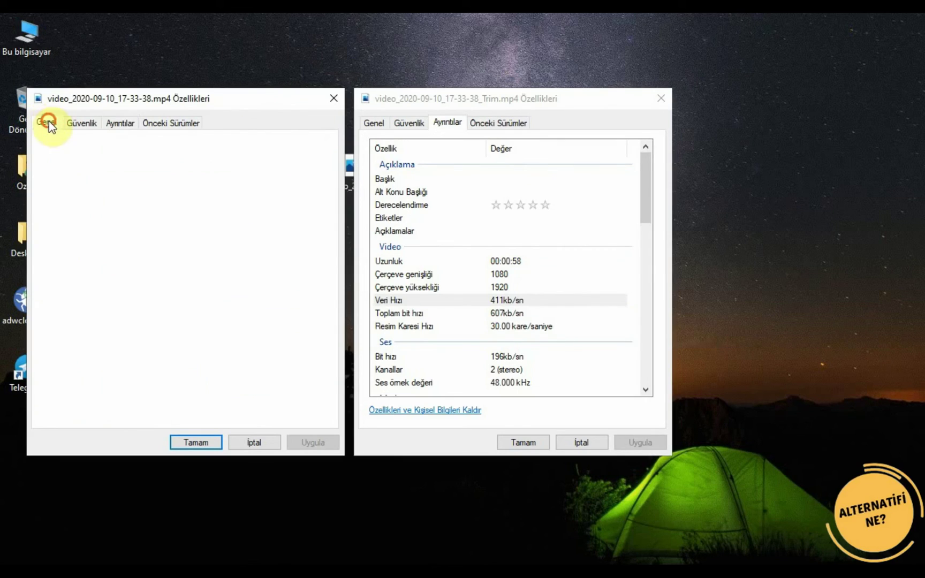
{"action": "left_click", "coordinate": [375, 122]}
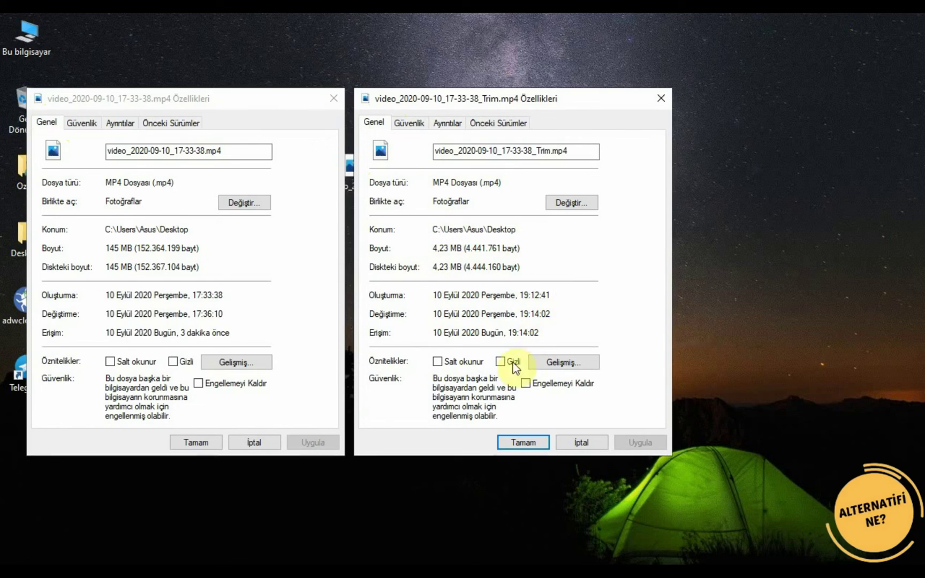
{"action": "left_click", "coordinate": [182, 442]}
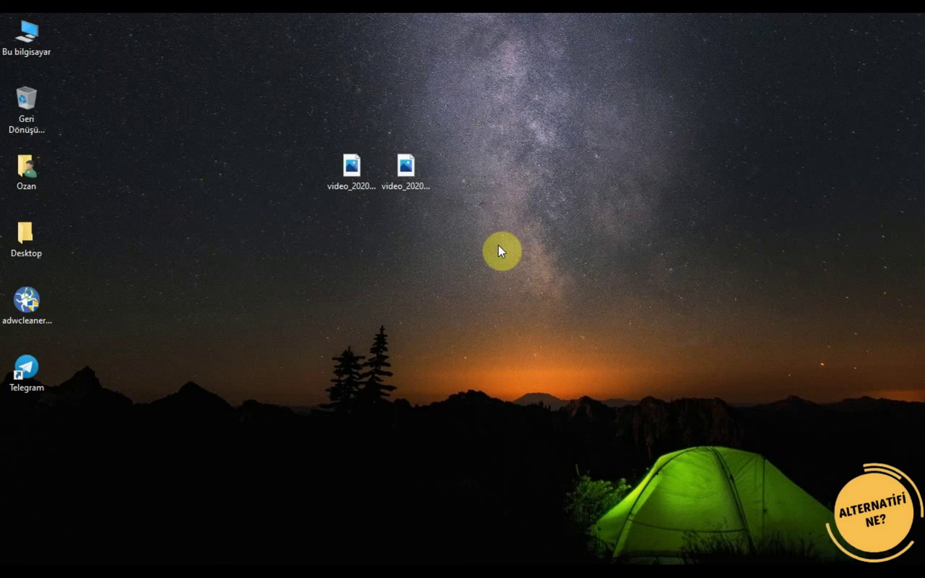